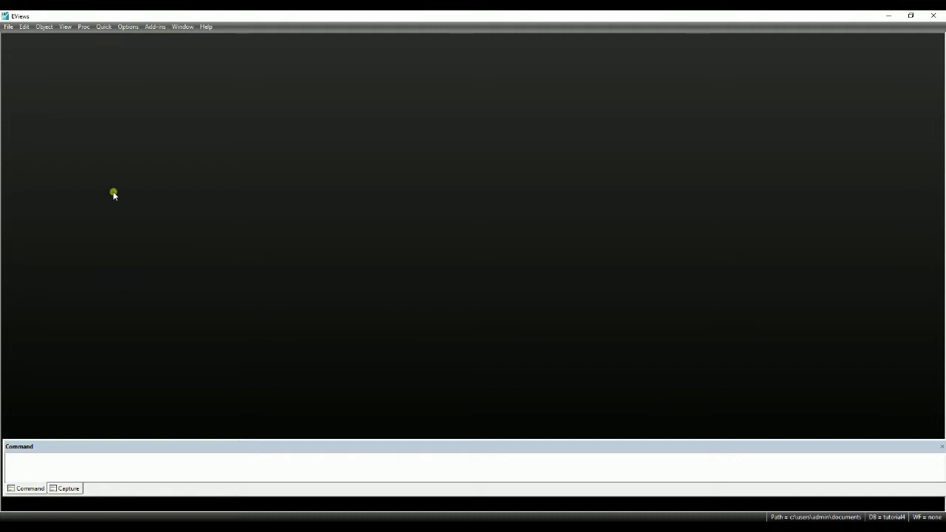
# Start opening foreign data as a workfile and browse to the Escritorio folder
pyautogui.click(8, 27)
pyautogui.moveTo(63, 46)
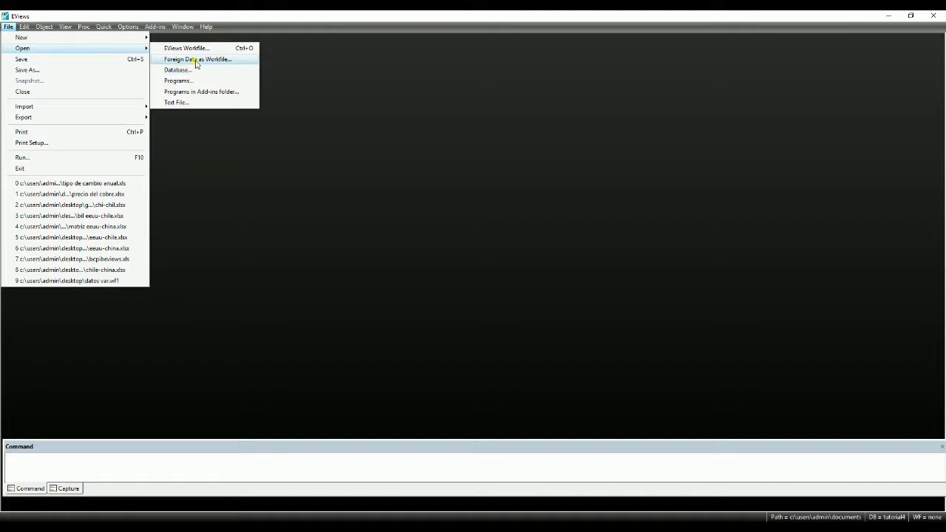
pyautogui.moveTo(100, 113)
pyautogui.click(201, 59)
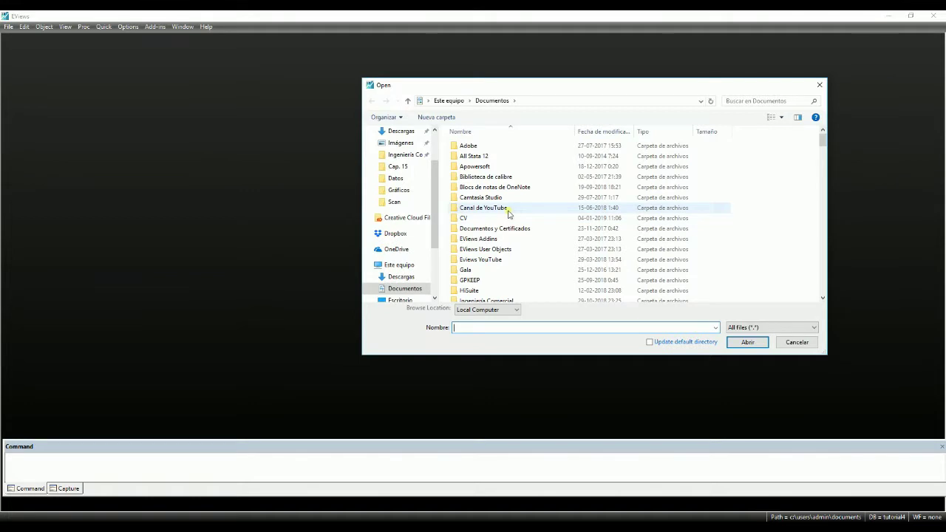
pyautogui.scroll(-8, 507, 236)
pyautogui.click(400, 299)
# Find the Excel file Tipo de Cambio Anual among the desktop files and open it for import
pyautogui.click(475, 240)
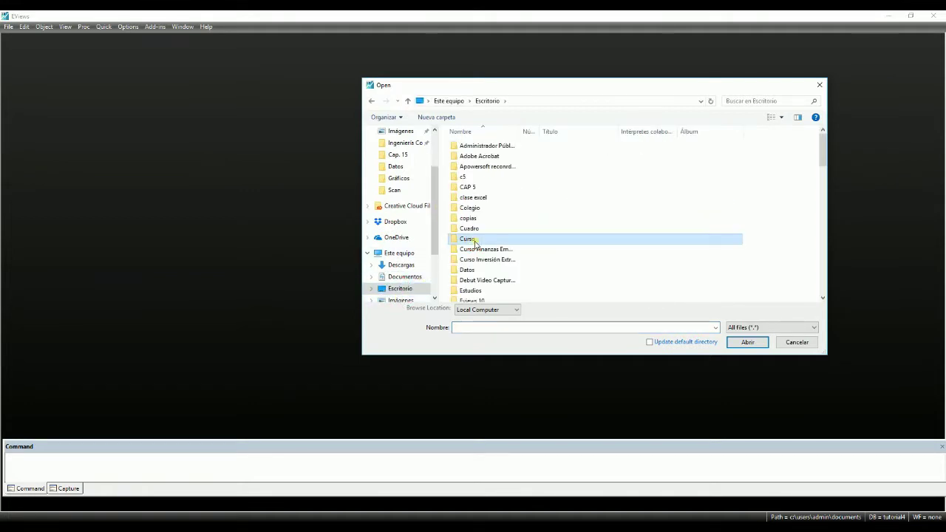
pyautogui.scroll(-5, 481, 251)
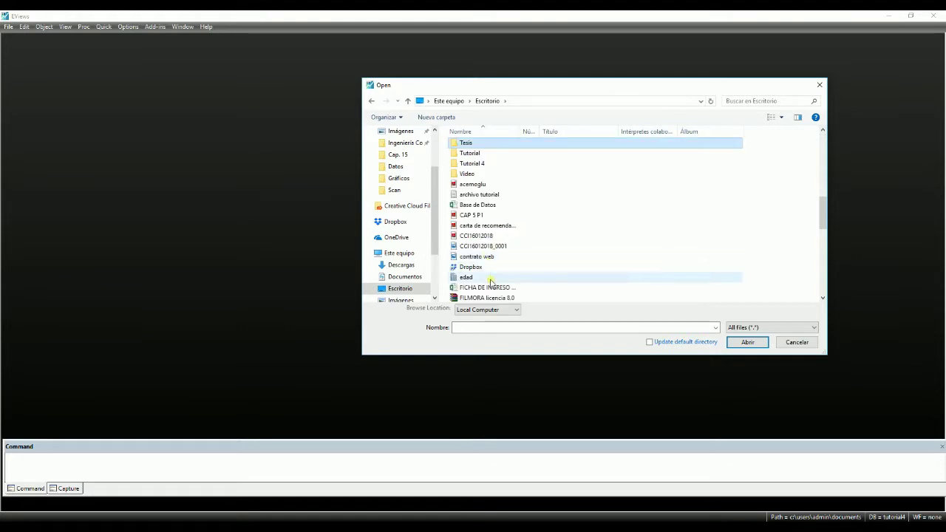
pyautogui.scroll(-12, 491, 281)
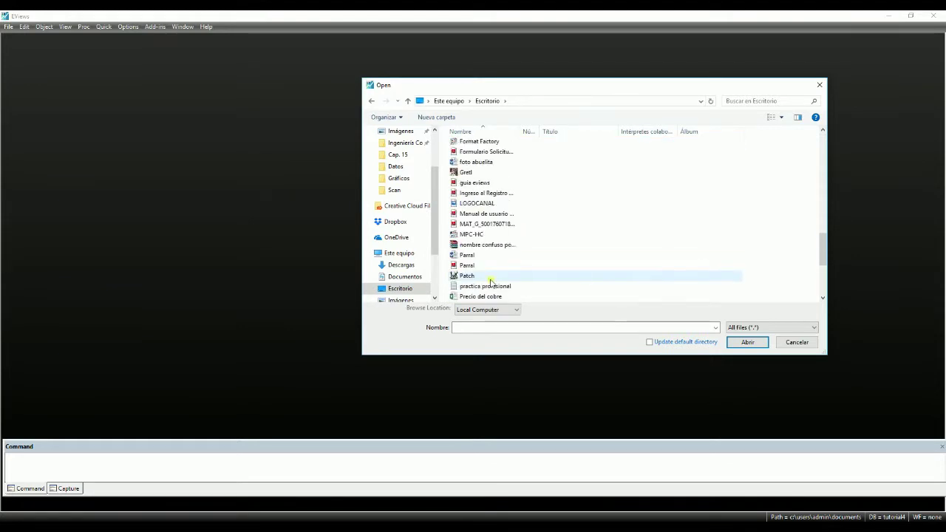
pyautogui.scroll(-1, 491, 281)
pyautogui.click(488, 255)
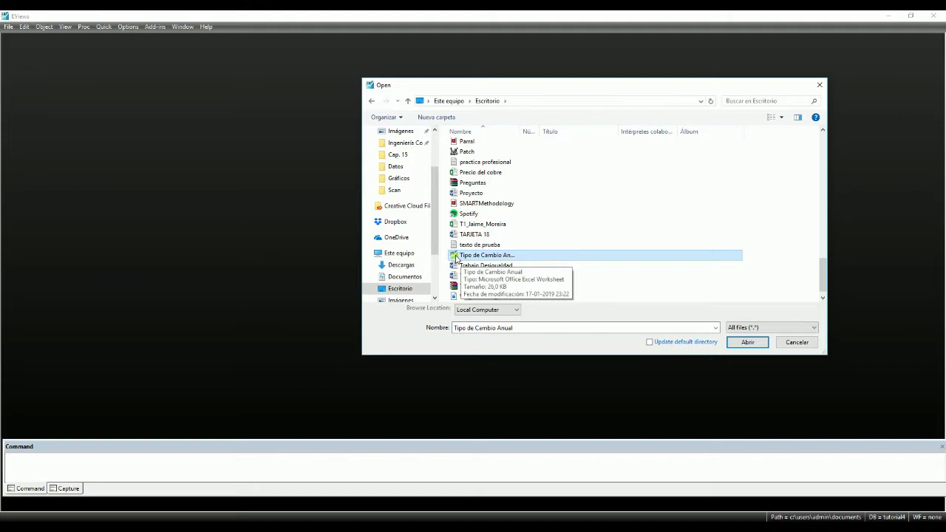
pyautogui.click(742, 343)
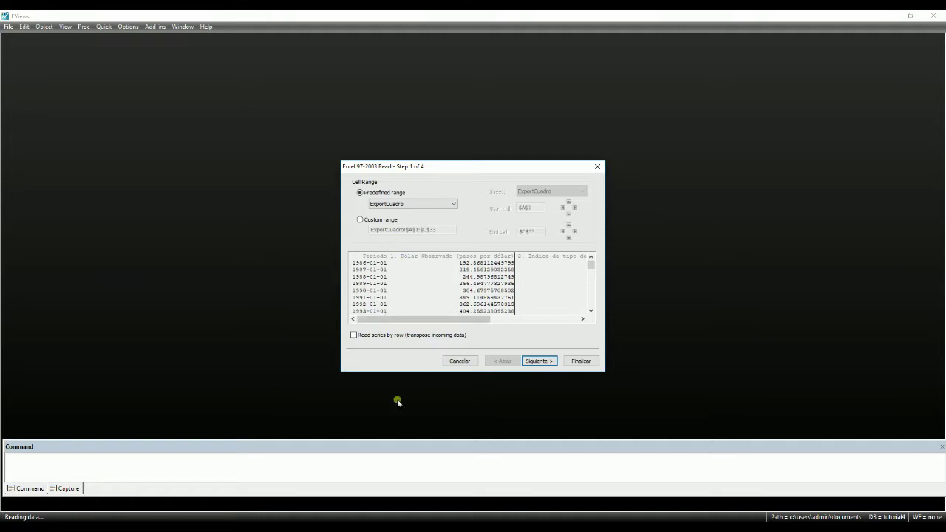
# Switch to Excel and examine the Tipo de Cambio Anual sheet's period, observed dollar and real exchange rate index columns, then return to EViews
pyautogui.click(382, 526)
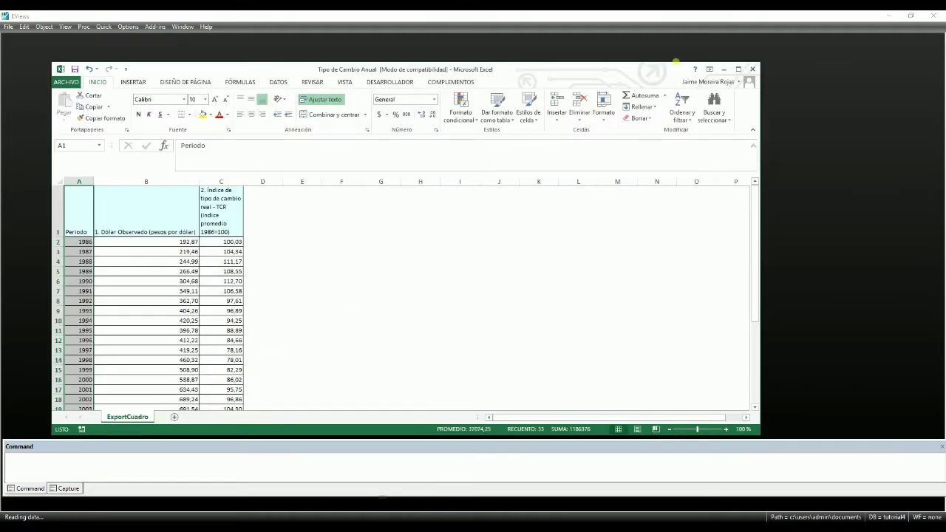
pyautogui.click(737, 69)
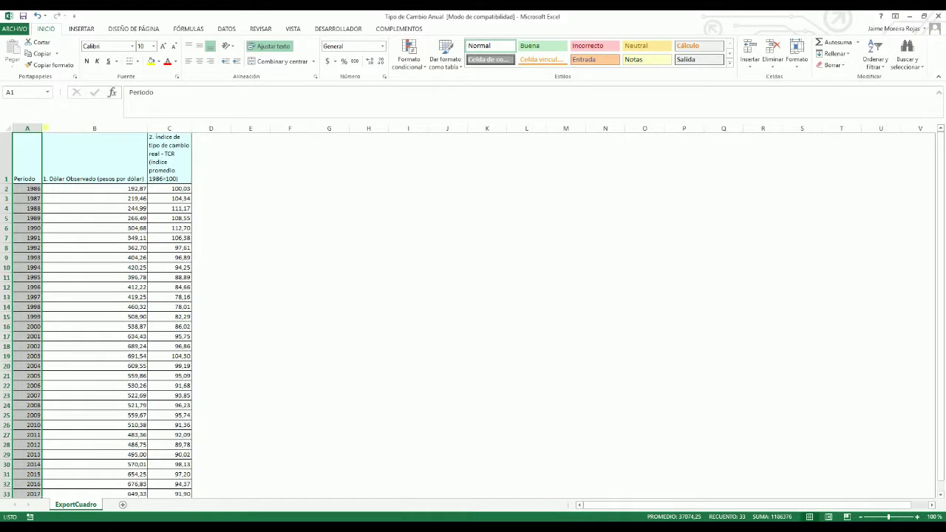
pyautogui.click(444, 237)
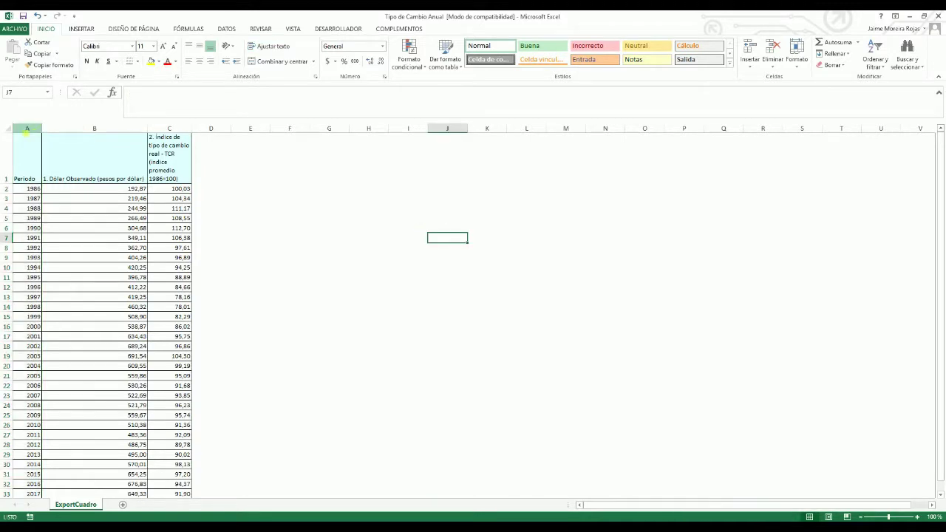
pyautogui.moveTo(32, 137); pyautogui.dragTo(169, 130)
pyautogui.click(84, 148)
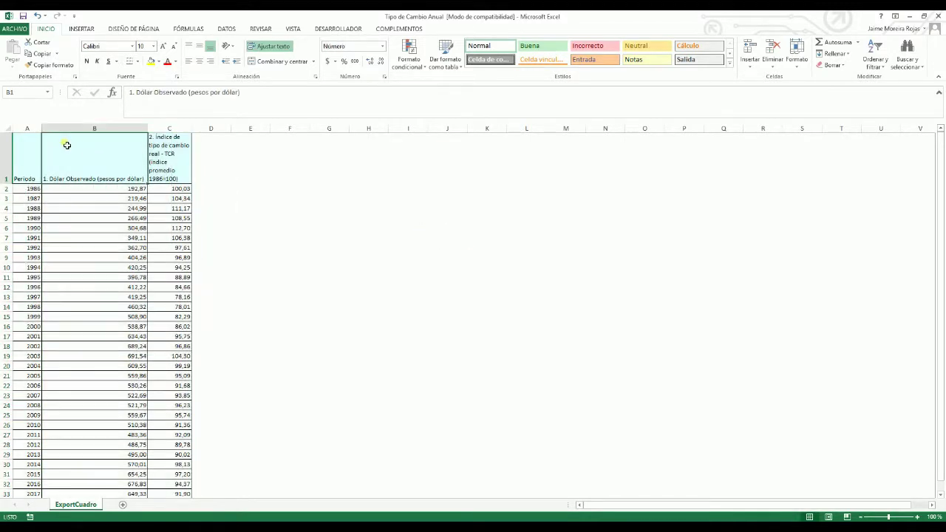
pyautogui.moveTo(89, 146); pyautogui.dragTo(184, 156)
pyautogui.click(259, 187)
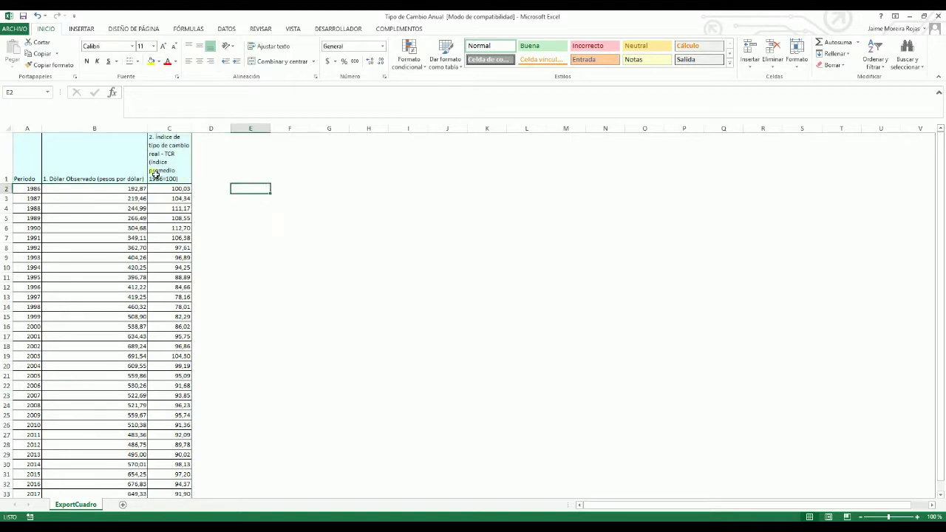
pyautogui.click(24, 145)
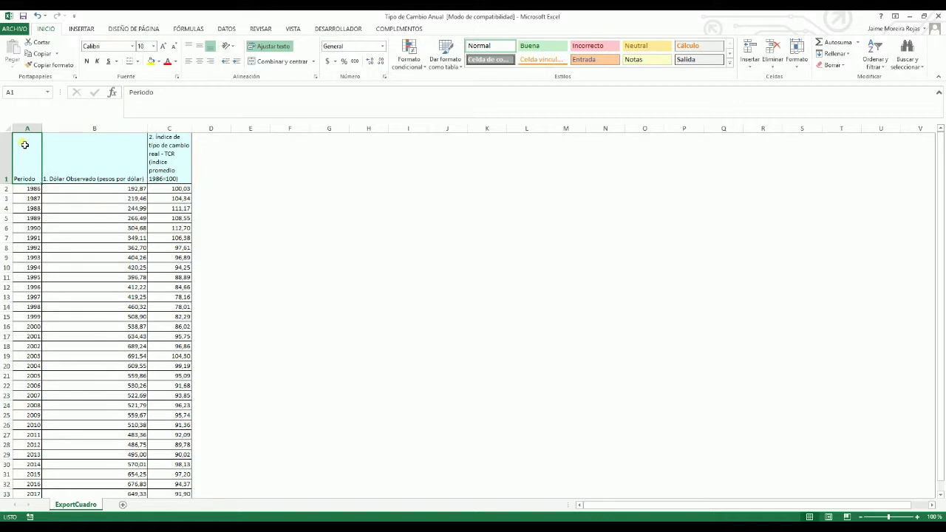
pyautogui.click(908, 17)
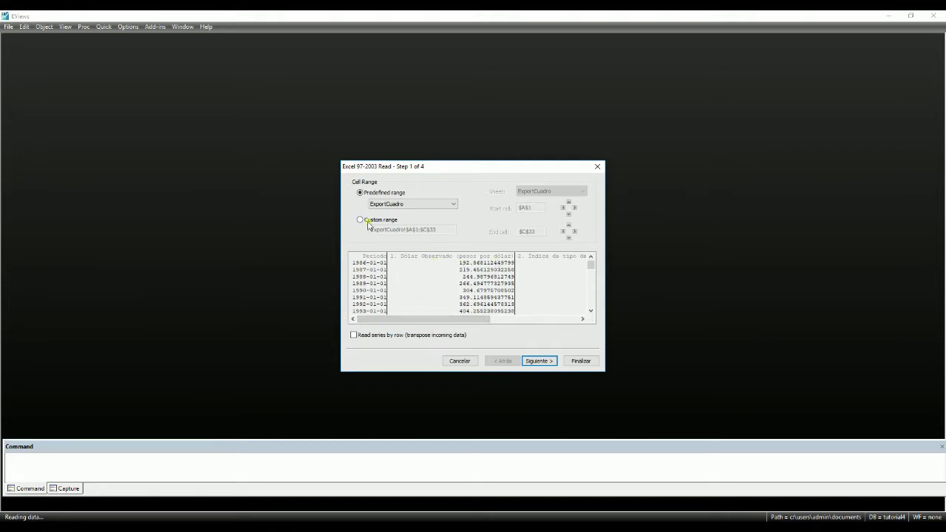
# Use a custom cell range of ExportCuadro!$B$1:$C$33 to leave out the period column, and check the data preview
pyautogui.click(410, 205)
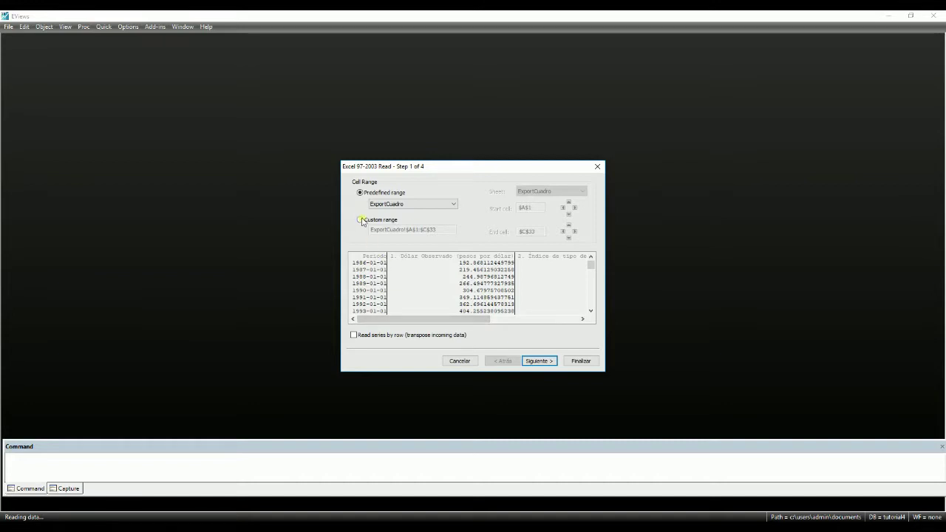
pyautogui.click(361, 221)
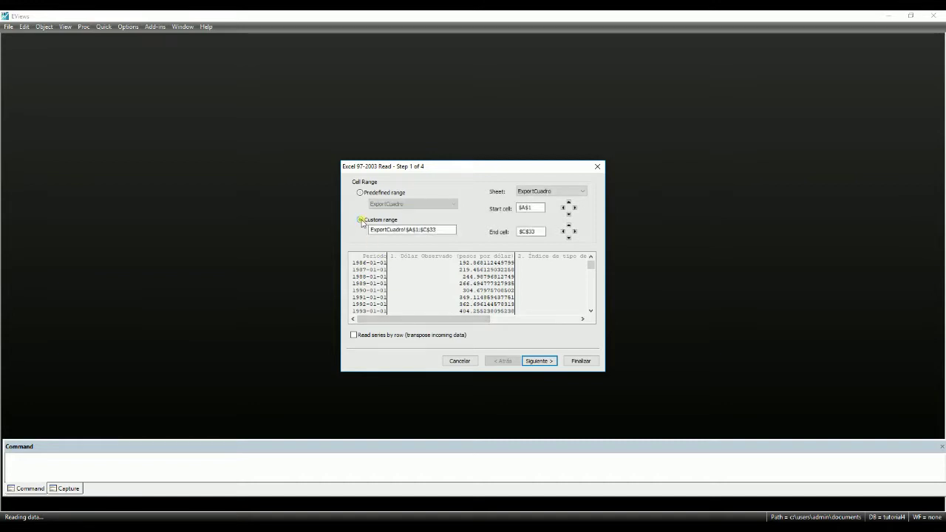
pyautogui.click(414, 231)
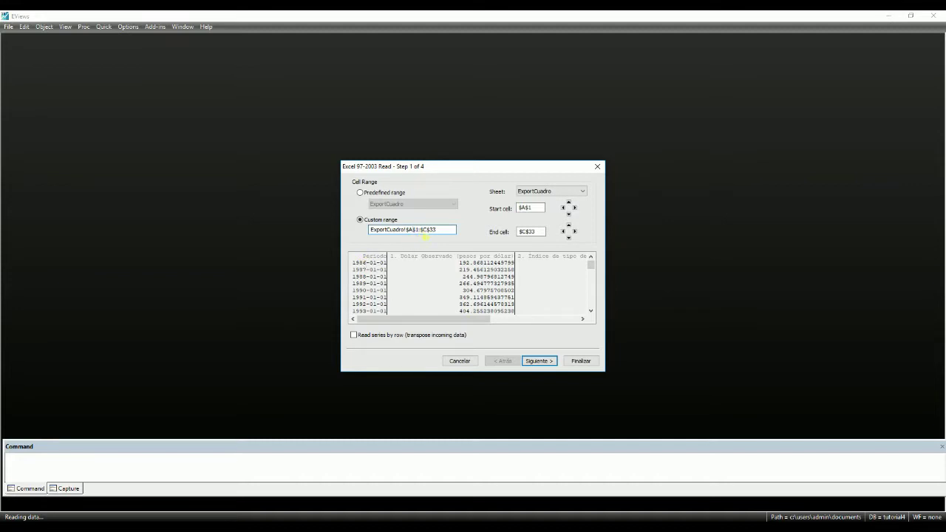
pyautogui.click(428, 232)
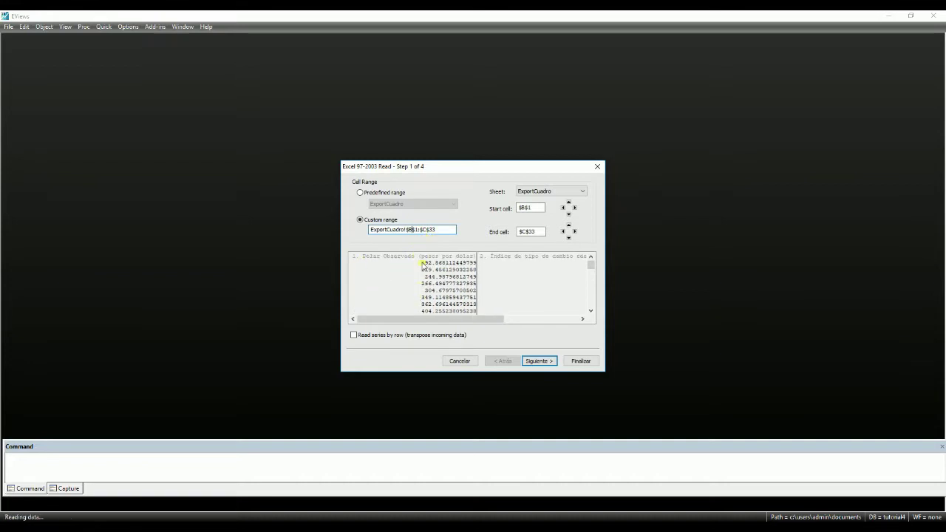
pyautogui.moveTo(477, 319); pyautogui.dragTo(546, 321)
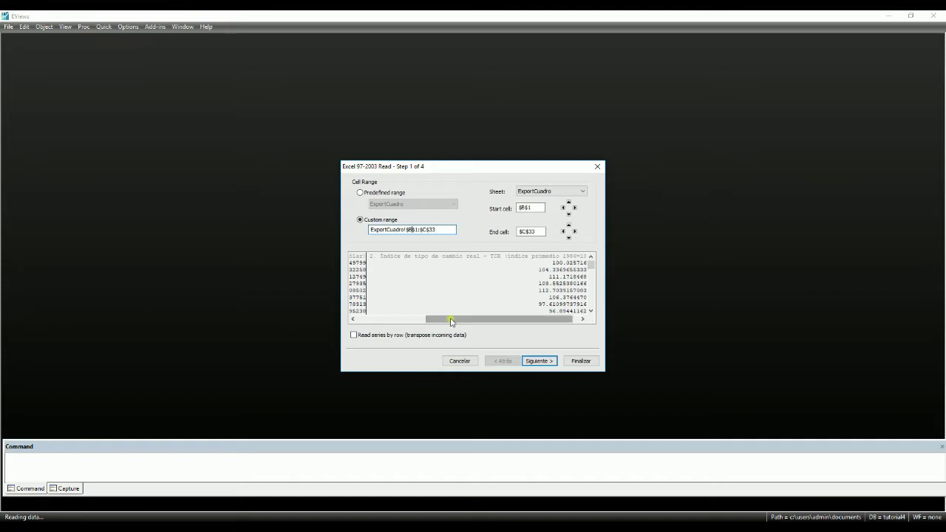
pyautogui.moveTo(450, 322); pyautogui.dragTo(391, 323)
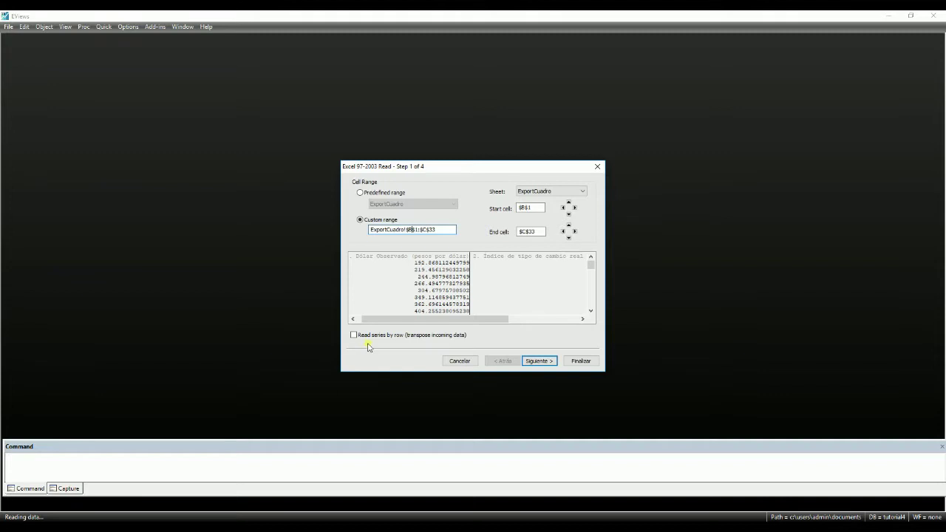
# Try reading the series by row, turn that option off again, and continue to the column header settings
pyautogui.click(354, 336)
pyautogui.moveTo(378, 318); pyautogui.dragTo(362, 333)
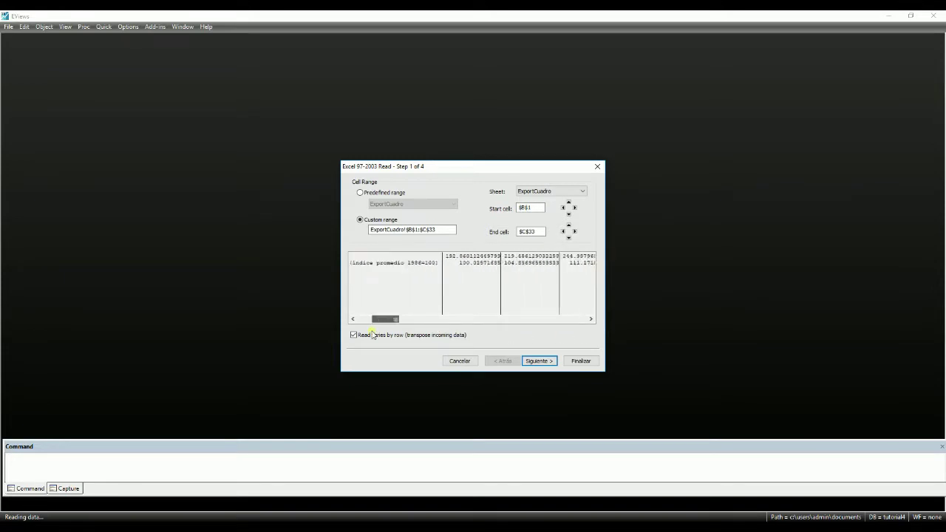
pyautogui.click(353, 336)
pyautogui.click(353, 336)
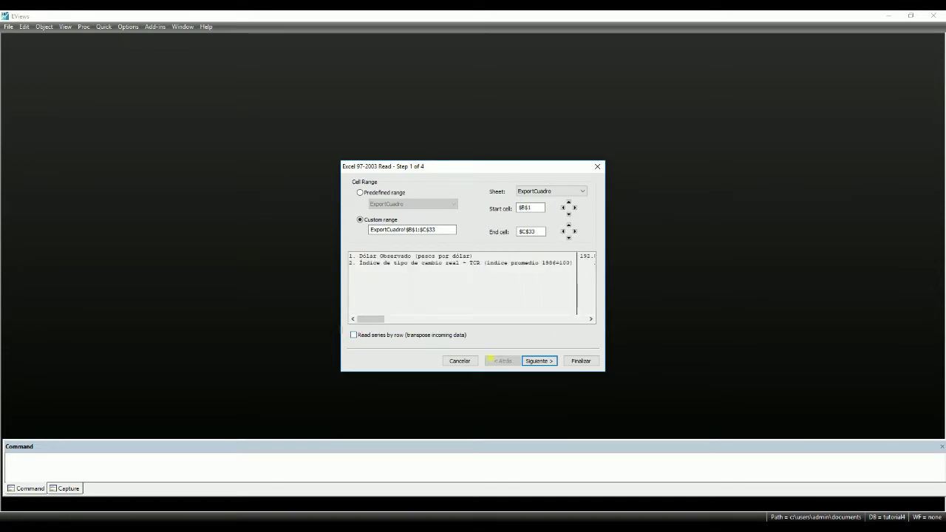
pyautogui.click(541, 362)
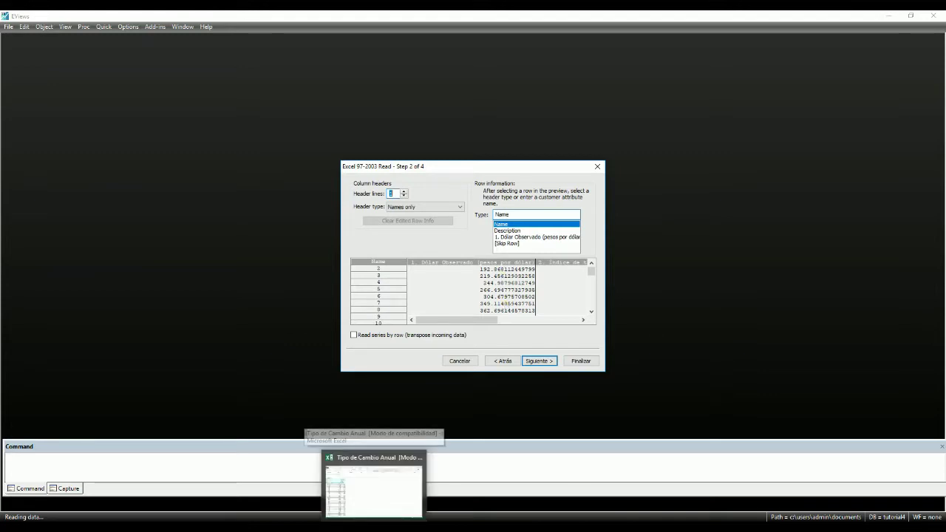
# Switch to Excel and compare the header row with the data rows below it across columns A to C
pyautogui.click(378, 503)
pyautogui.moveTo(93, 160); pyautogui.dragTo(25, 148)
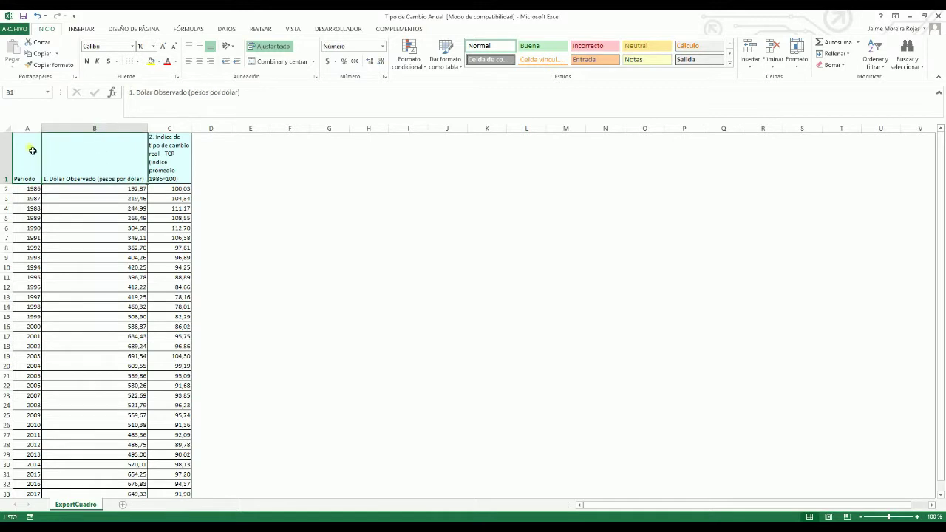
pyautogui.click(7, 159)
pyautogui.click(108, 158)
pyautogui.moveTo(36, 163); pyautogui.dragTo(170, 164)
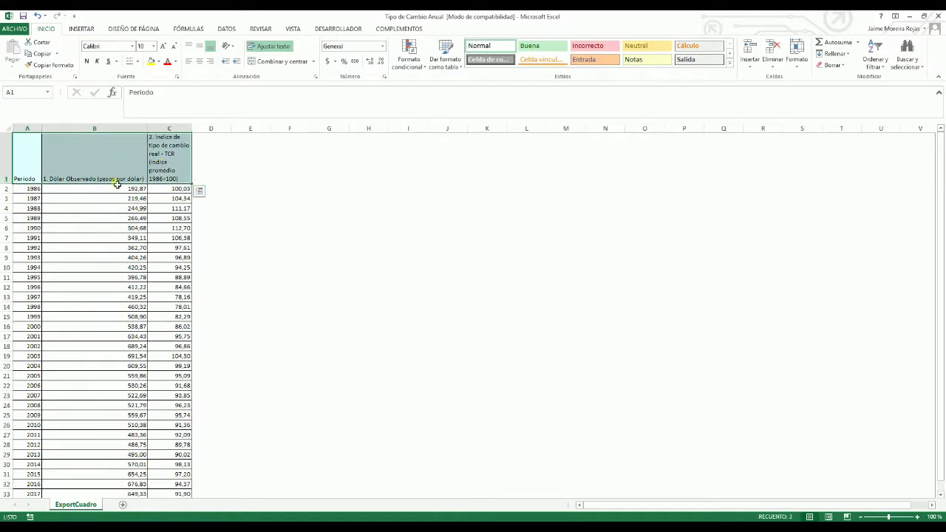
pyautogui.moveTo(25, 190); pyautogui.dragTo(194, 370)
pyautogui.scroll(1, 194, 370)
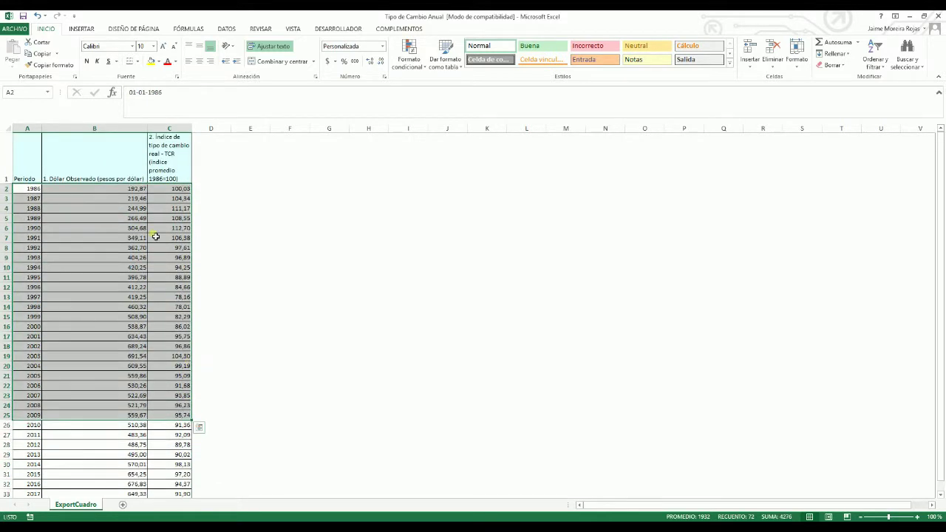
pyautogui.click(156, 228)
pyautogui.moveTo(34, 156); pyautogui.dragTo(179, 156)
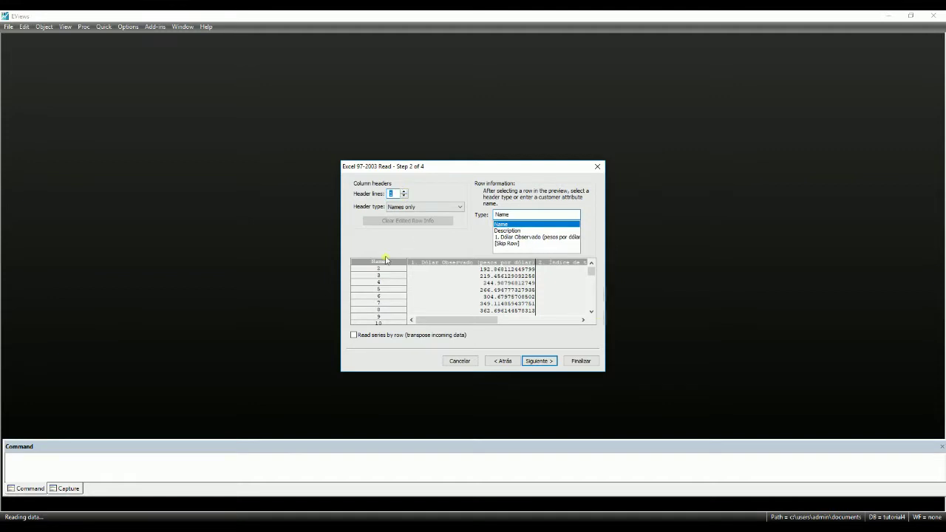
# Try other header line counts, restore the count to 1 with names only, and continue to the column information settings
pyautogui.click(405, 192)
pyautogui.click(405, 191)
pyautogui.click(404, 192)
pyautogui.click(404, 195)
pyautogui.click(404, 196)
pyautogui.click(404, 196)
pyautogui.doubleClick(391, 193)
pyautogui.moveTo(463, 319); pyautogui.dragTo(513, 325)
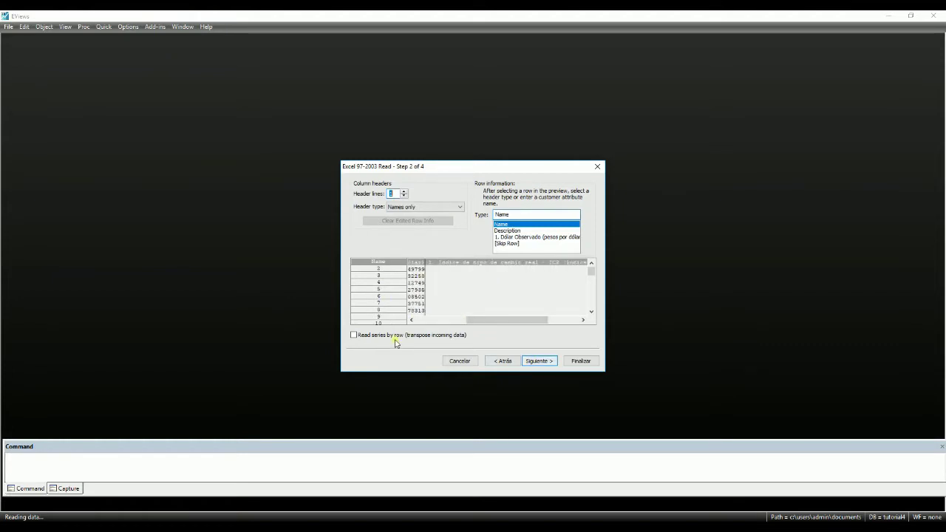
pyautogui.click(547, 361)
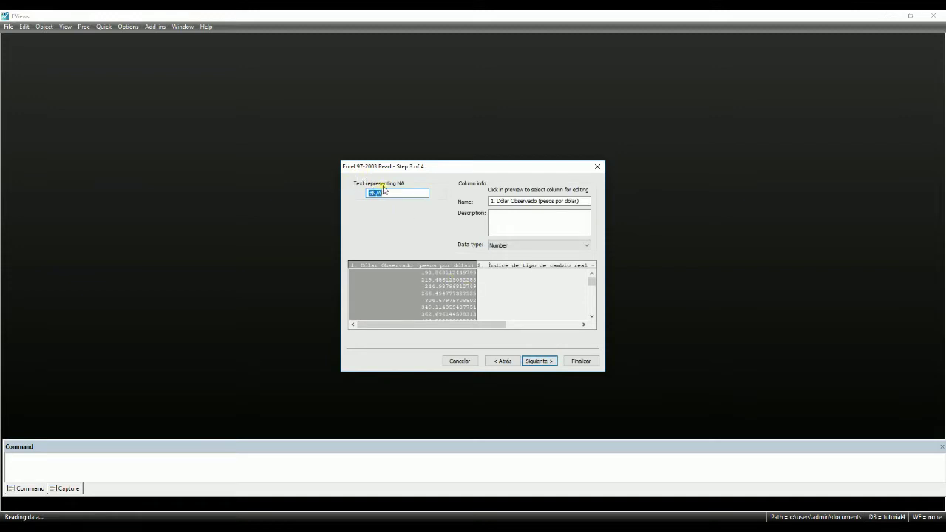
# Try replacing the text representing NA with an asterisk
pyautogui.click(399, 193)
pyautogui.moveTo(399, 196); pyautogui.dragTo(368, 194)
pyautogui.moveTo(390, 196); pyautogui.dragTo(363, 197)
pyautogui.click(416, 215)
pyautogui.click(385, 194)
pyautogui.moveTo(386, 194); pyautogui.dragTo(353, 189)
pyautogui.write('*')
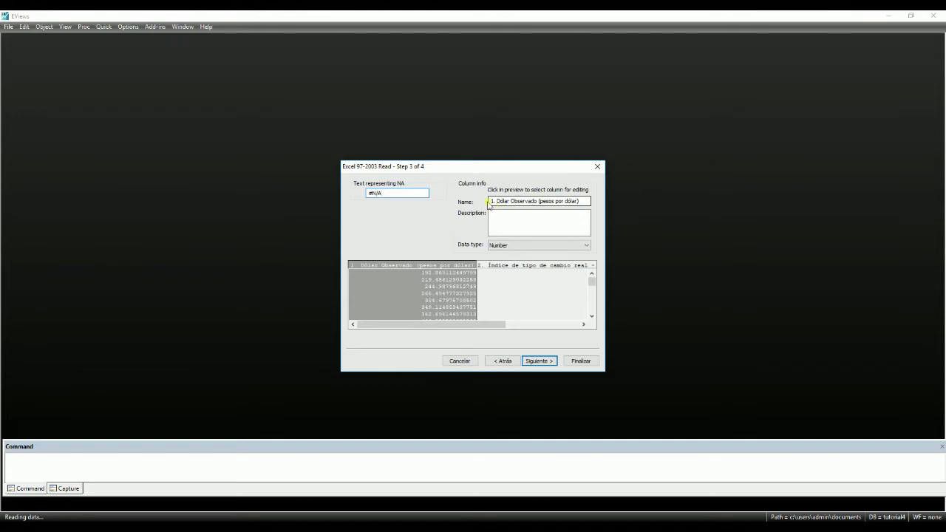
# Review both columns' information and rename the Dólar Observado (pesos por dólar) column as DO
pyautogui.click(494, 267)
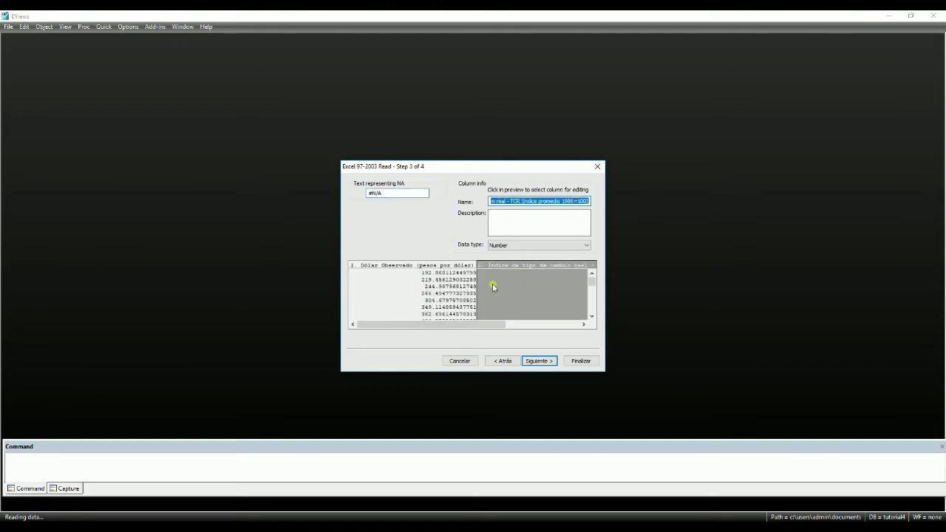
pyautogui.click(421, 271)
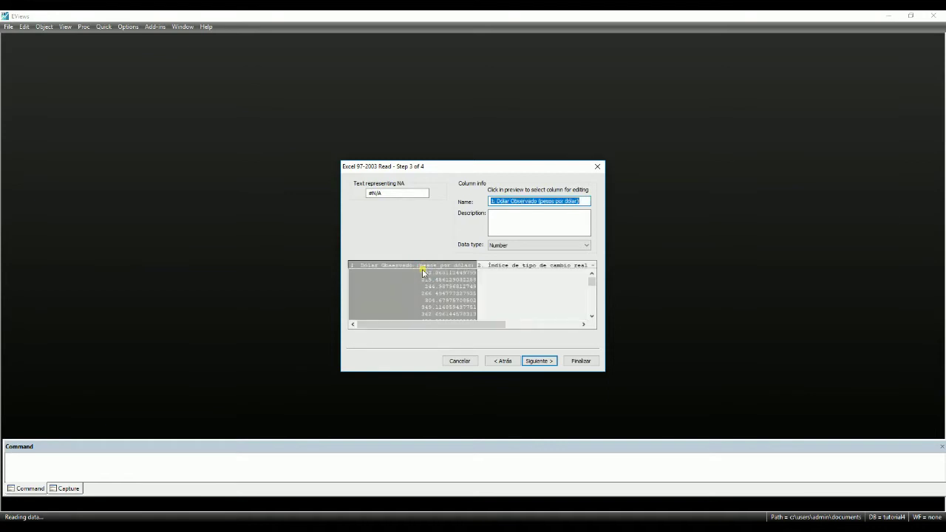
pyautogui.click(507, 263)
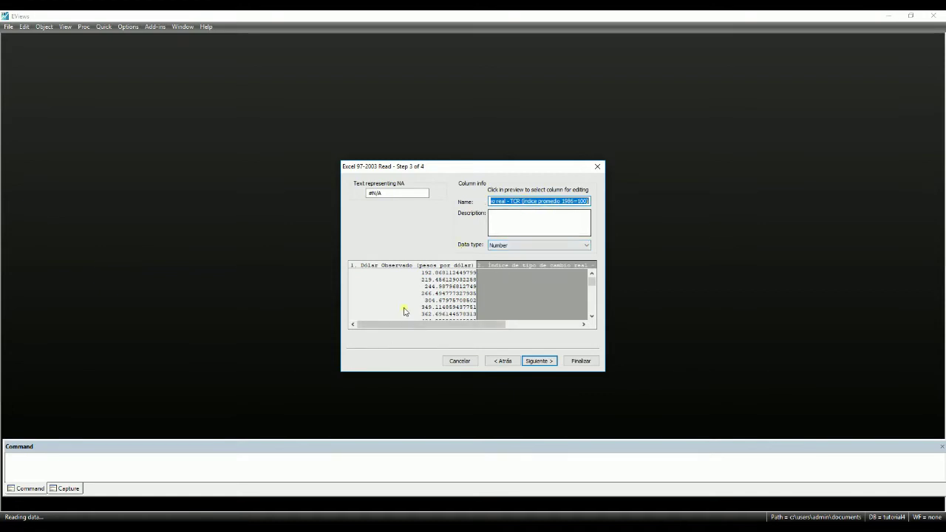
pyautogui.click(418, 266)
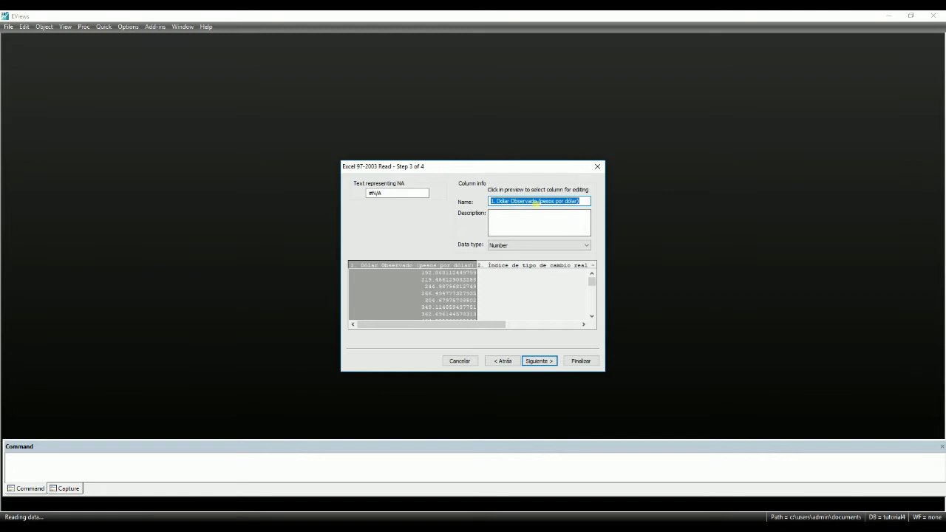
pyautogui.write('DO')
pyautogui.click(543, 218)
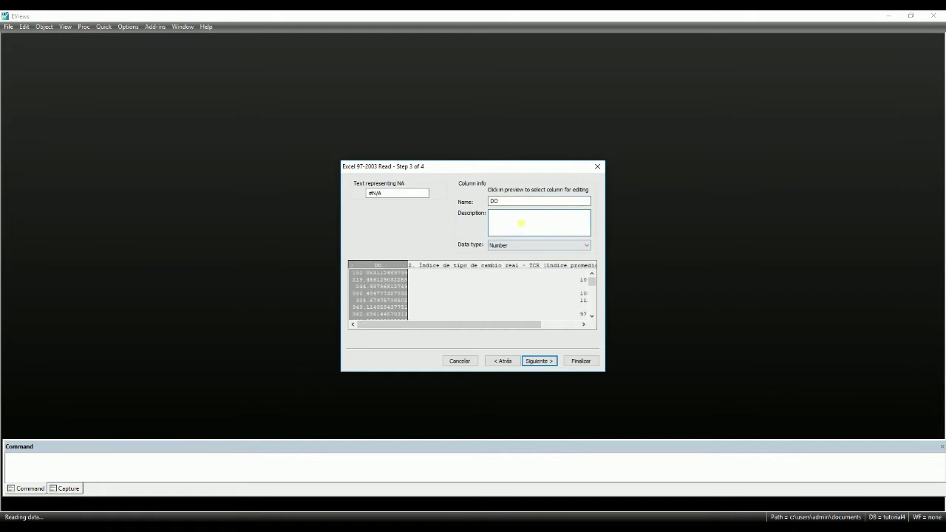
# Describe the DO column as "Dólar Observado es el promedio de las transacciones del dólar día."
pyautogui.write('Dólar Observado es el promerio')
pyautogui.press('BackSpace')
pyautogui.press('BackSpace')
pyautogui.press('BackSpace')
pyautogui.write('dio de las transaccio')
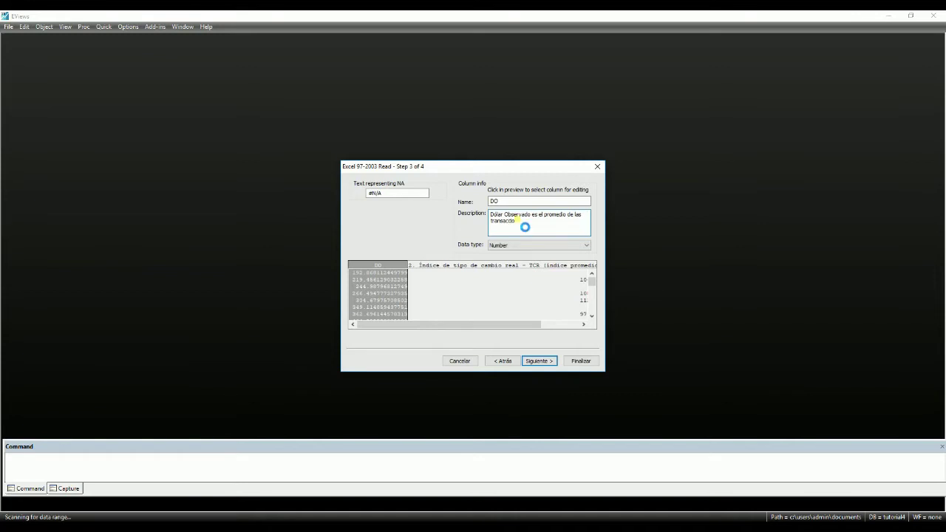
pyautogui.write('nes del dólar día.')
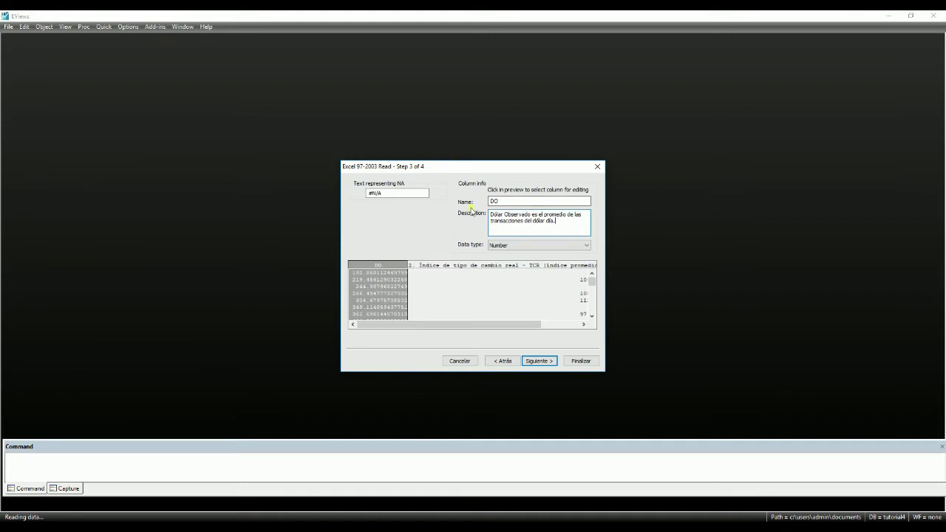
pyautogui.click(490, 201)
pyautogui.click(547, 221)
# Rename the real exchange rate index column as TCR, describe it as "Tipo de Cambio Real", and continue to the data structure settings
pyautogui.click(502, 267)
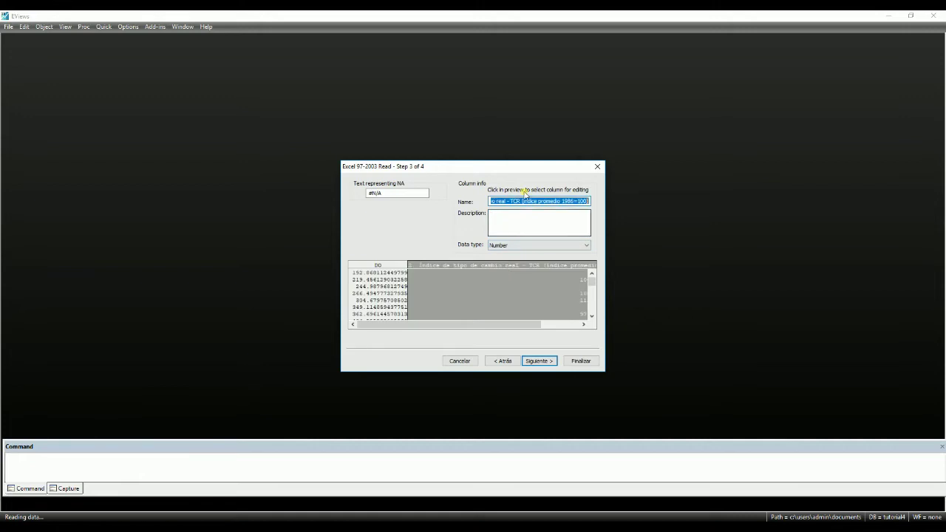
pyautogui.write('TCR')
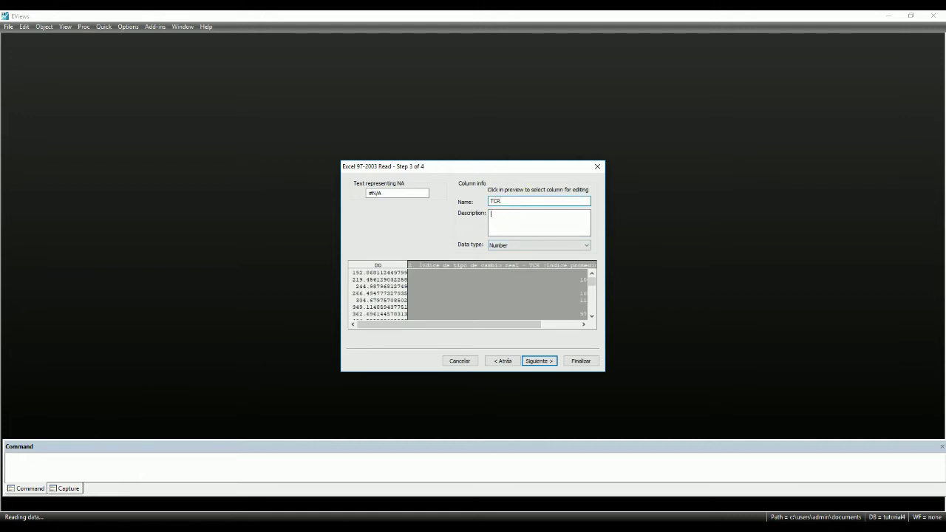
pyautogui.write('Tipo de C')
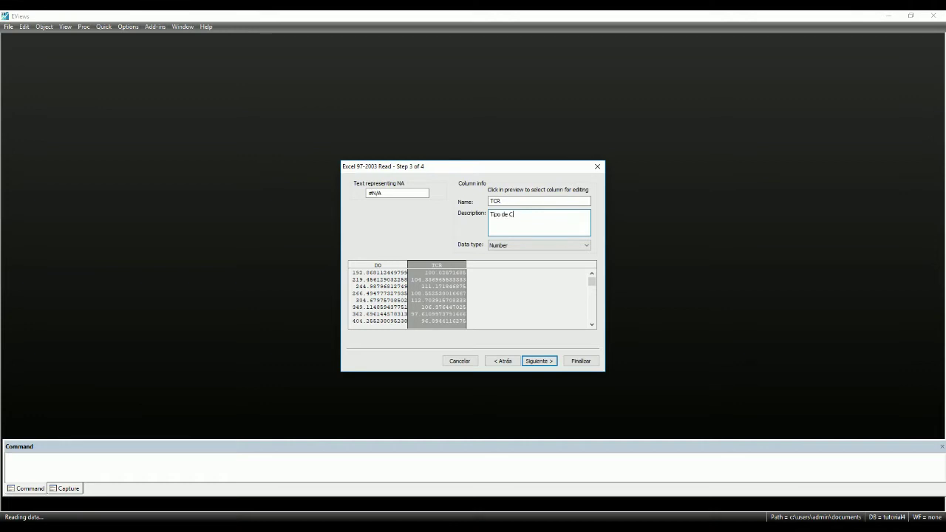
pyautogui.write('ambio Real')
pyautogui.click(539, 360)
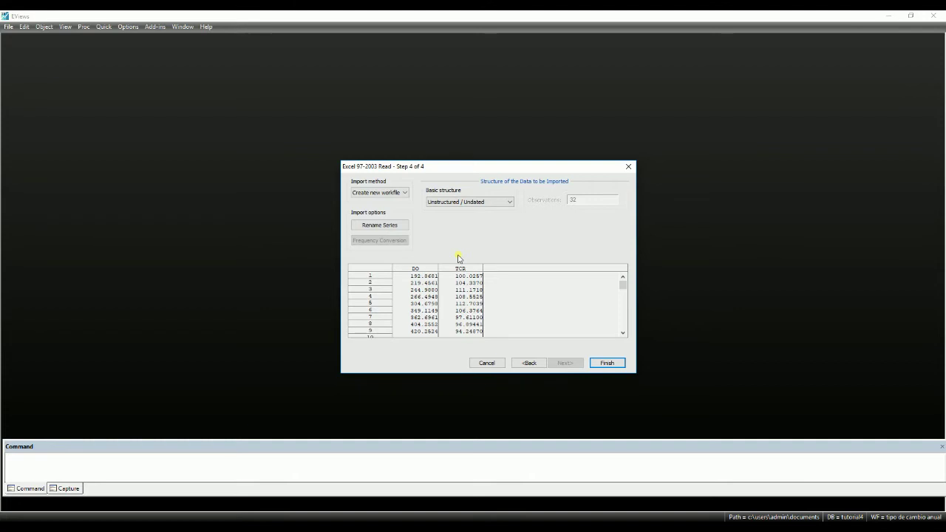
# Set the data structure to Dated - regular frequency with Annual frequency and a start date of 1986
pyautogui.click(457, 204)
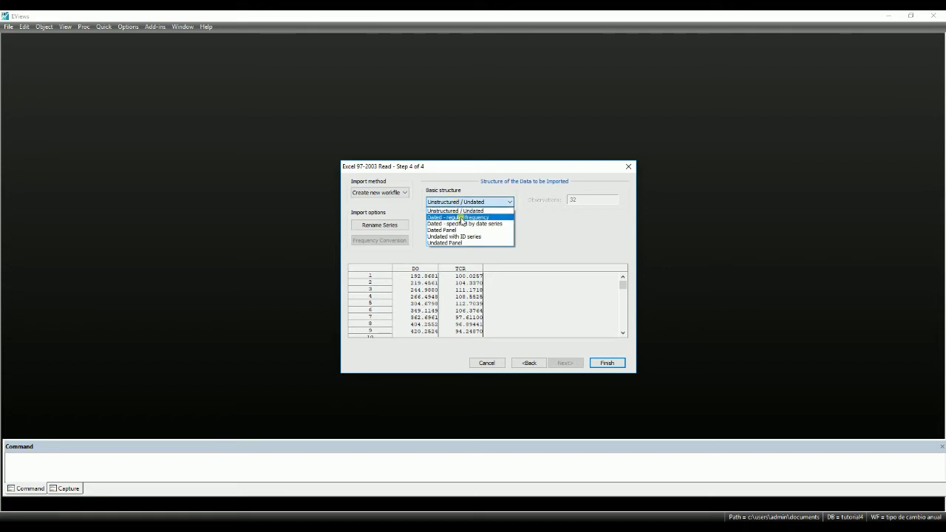
pyautogui.click(473, 217)
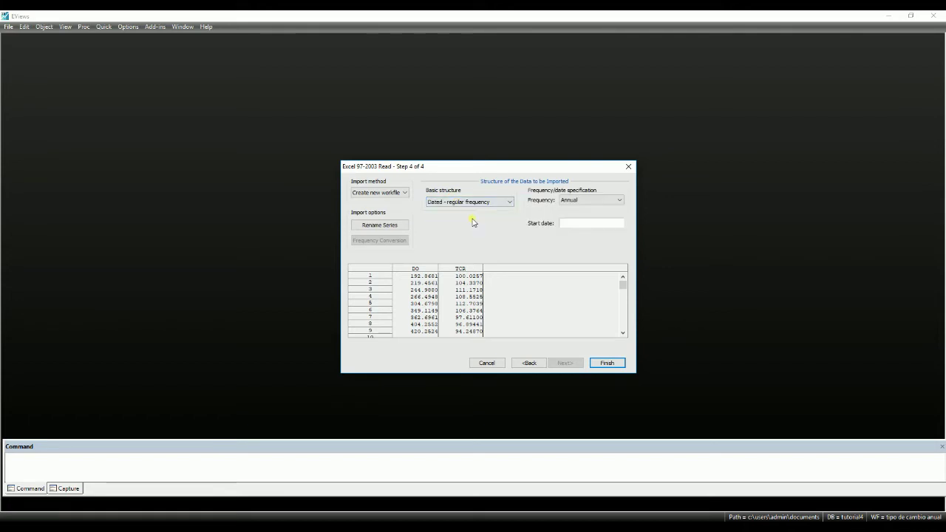
pyautogui.click(577, 200)
pyautogui.click(575, 202)
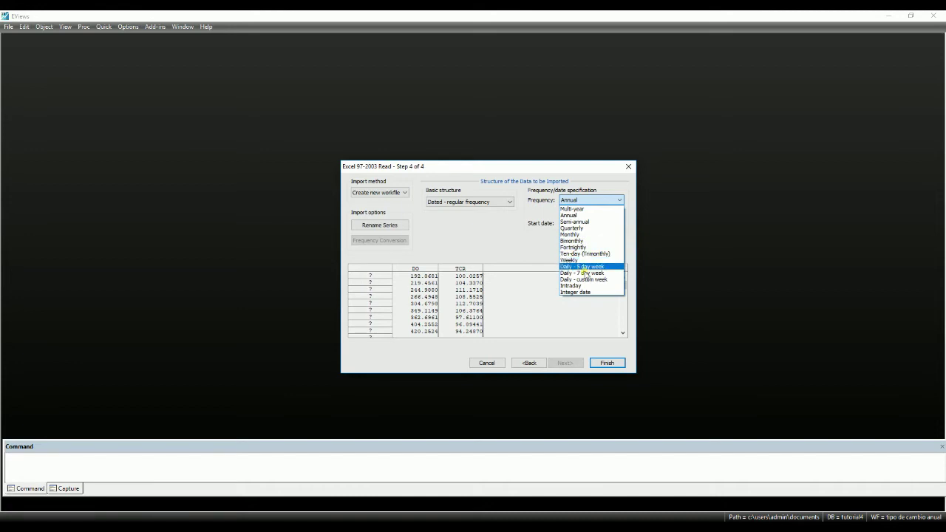
pyautogui.click(575, 215)
pyautogui.click(579, 223)
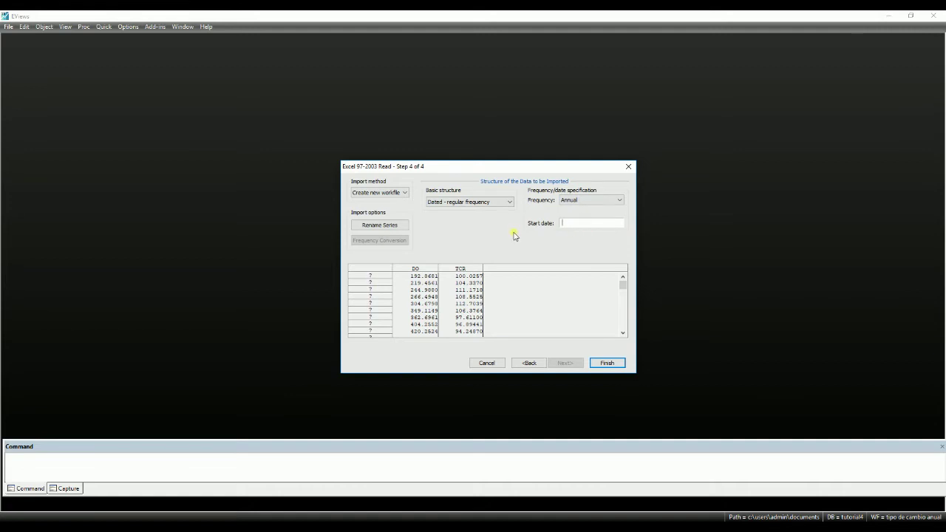
pyautogui.write('1986')
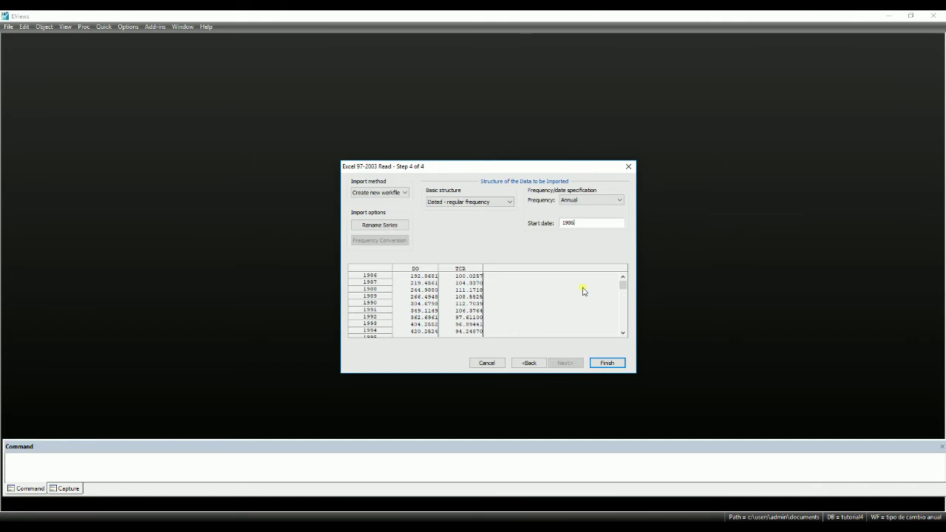
# Finish the import into a new workfile without linking the series to the external source
pyautogui.moveTo(625, 281)
pyautogui.mouseDown()
pyautogui.moveTo(627, 354)
pyautogui.moveTo(633, 275)
pyautogui.mouseUp()
pyautogui.click(606, 362)
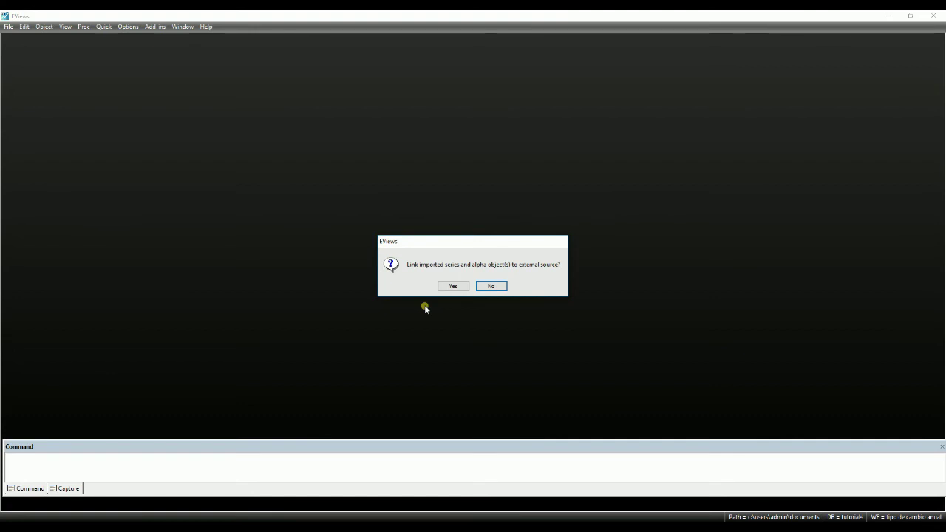
pyautogui.click(497, 286)
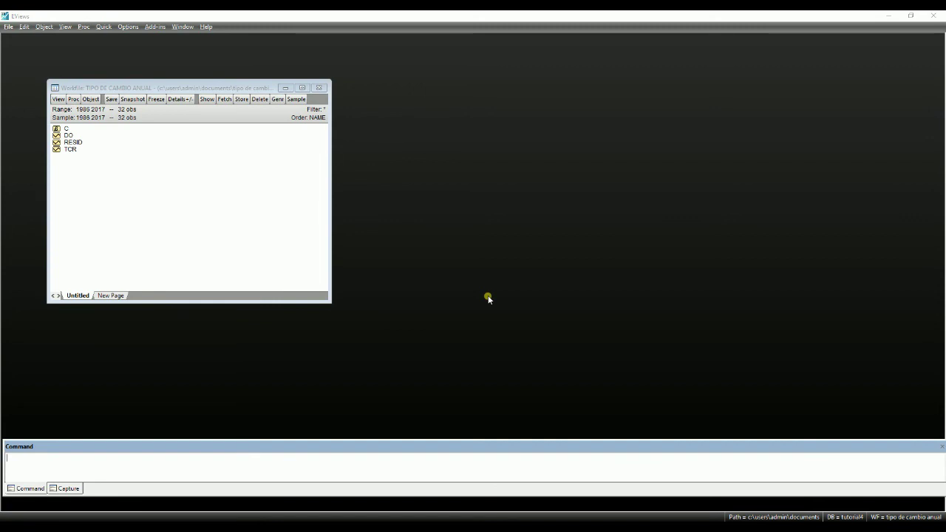
# Minimize EViews and the window behind it to reveal the desktop
pyautogui.click(888, 15)
pyautogui.click(909, 16)
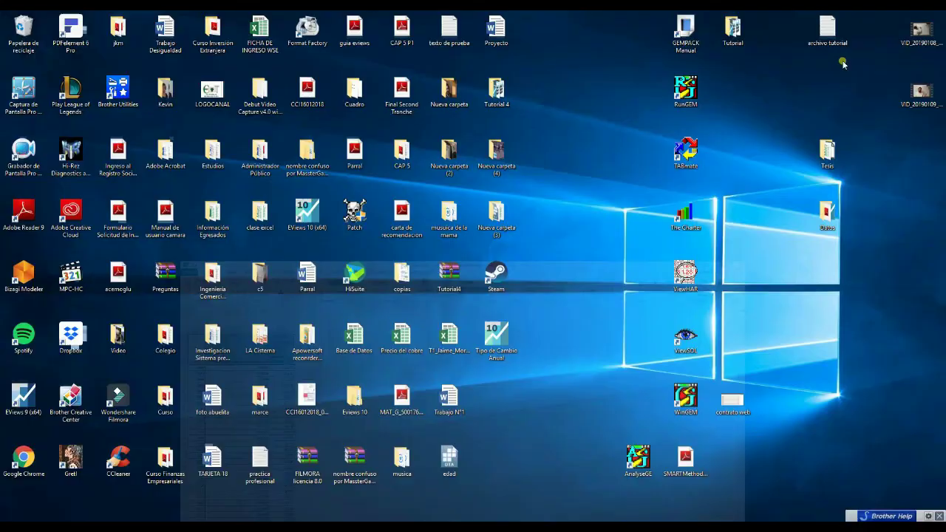